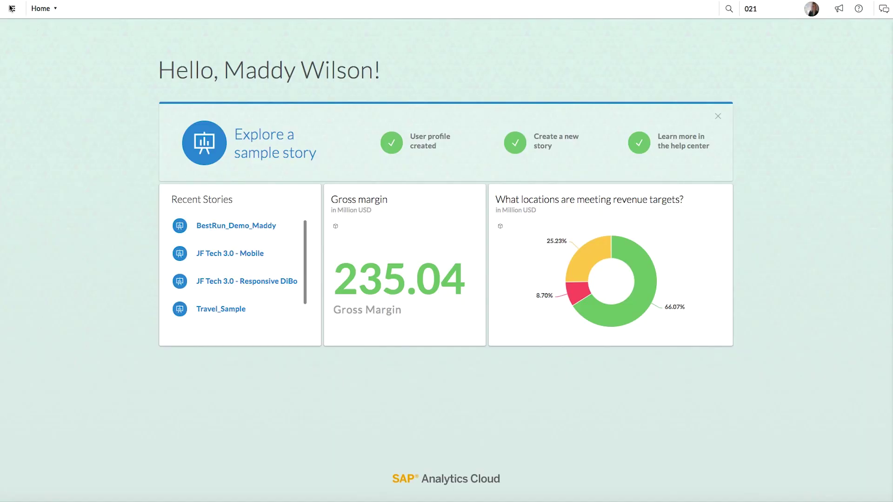
# - Open the side navigation menu from the SAP Analytics Cloud Home page
pyautogui.click(11, 8)
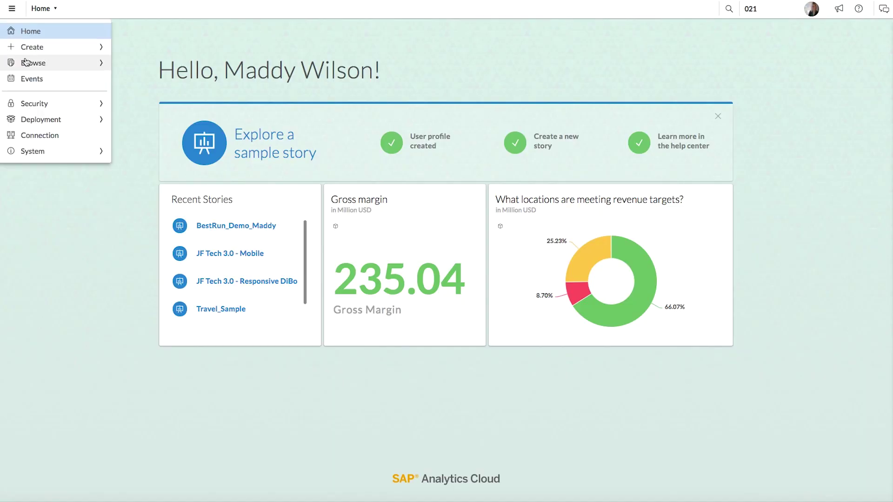
# - Open the Best_Run_Travel model in the Modeler from Browse > Models
pyautogui.moveTo(26, 63)
pyautogui.click(145, 112)
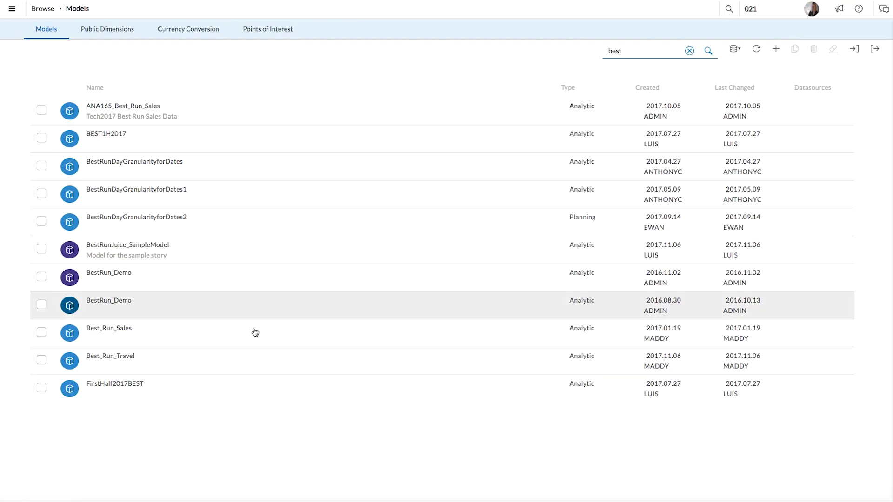
pyautogui.click(132, 359)
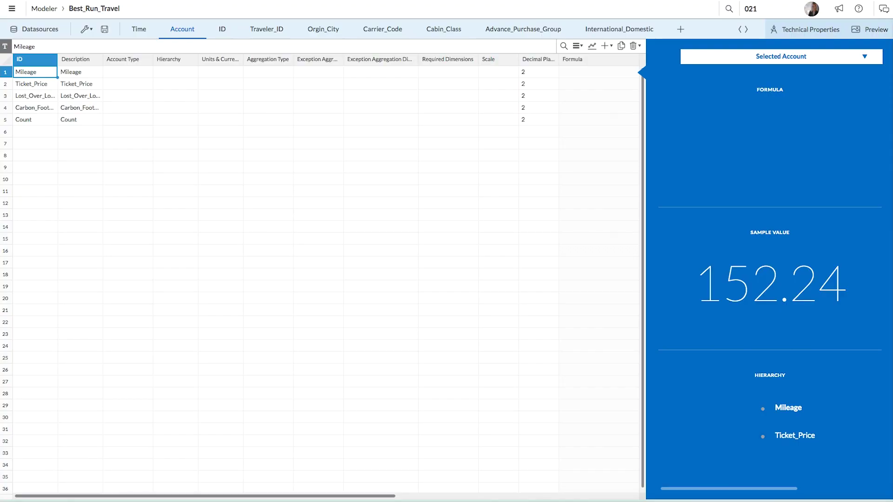
# - Change the model's time range end year to 2019 in the Time settings
pyautogui.click(148, 36)
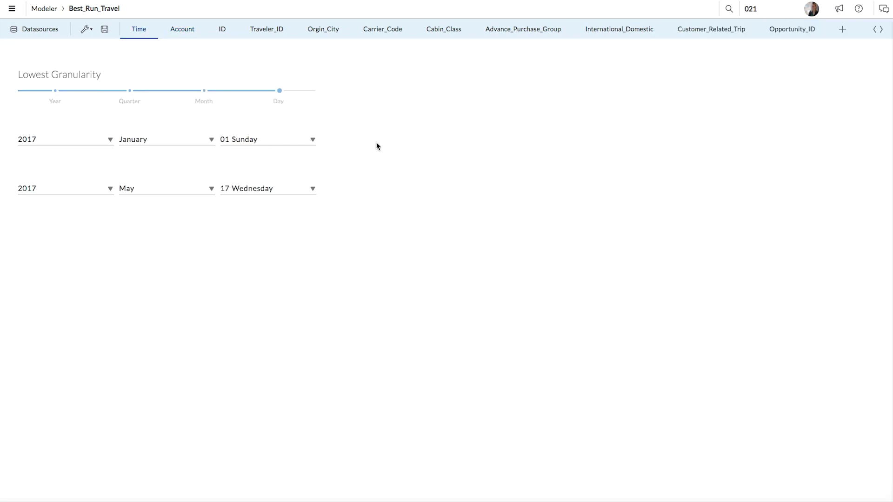
pyautogui.click(110, 189)
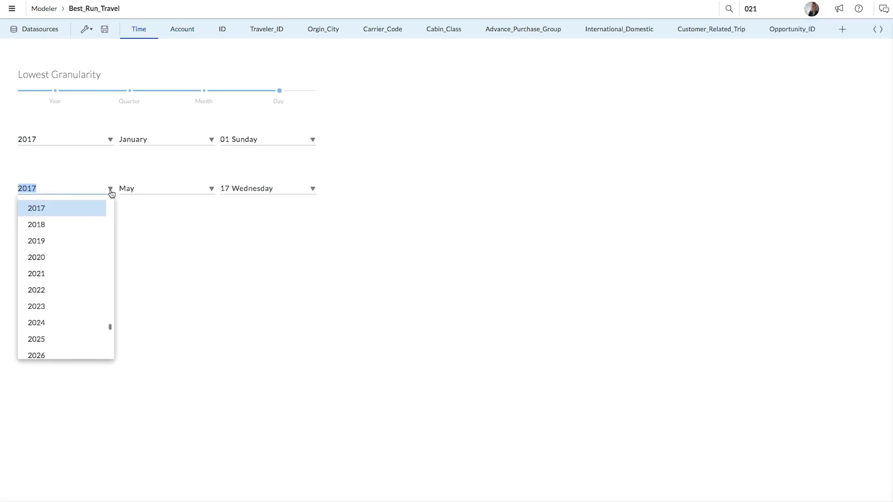
pyautogui.click(91, 240)
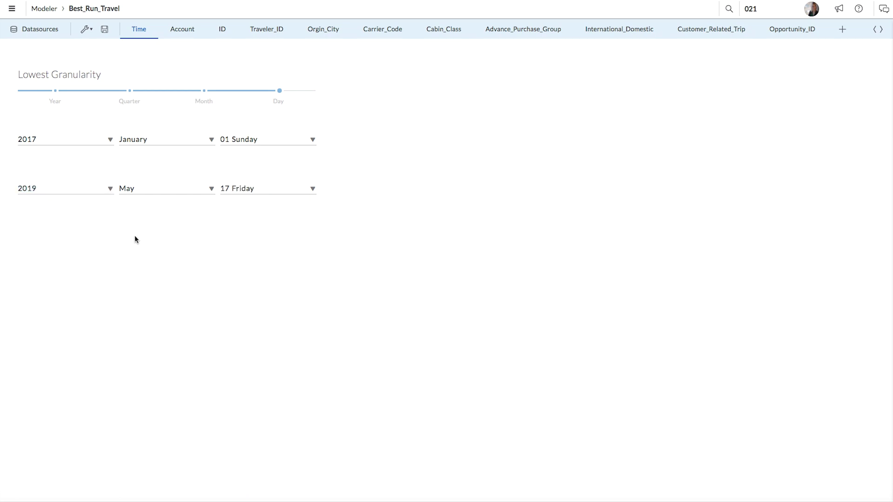
pyautogui.click(185, 36)
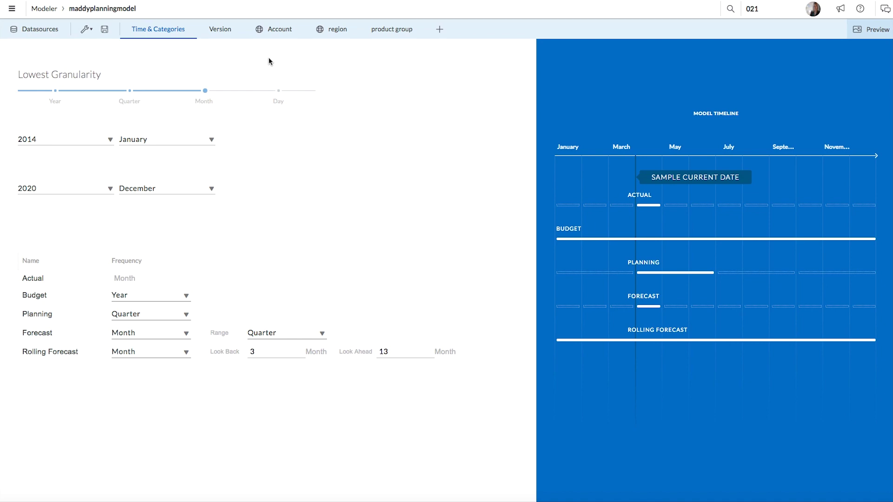
# - Show the Account dimension grid with its five measures, including Mileage and Ticket_Price
pyautogui.click(266, 33)
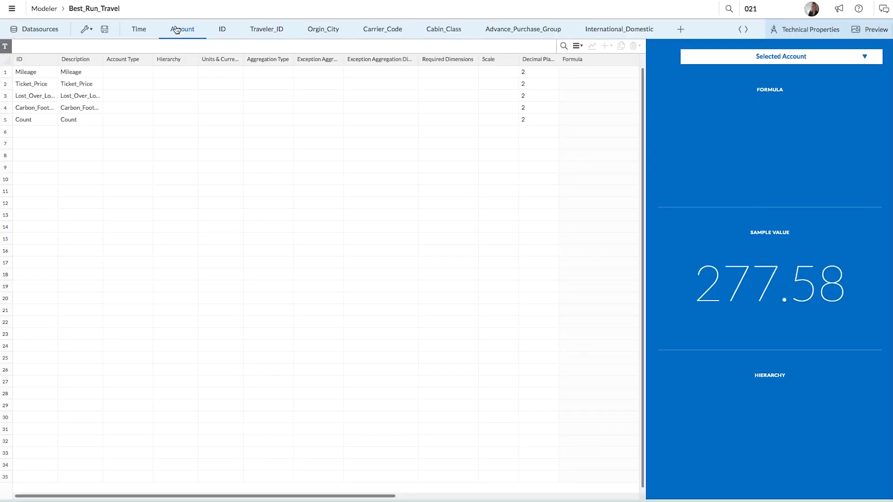
pyautogui.click(215, 62)
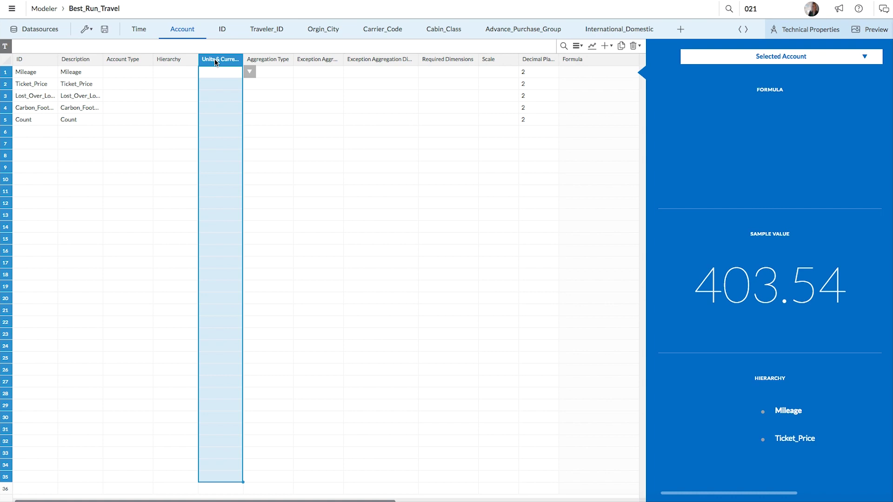
pyautogui.click(87, 30)
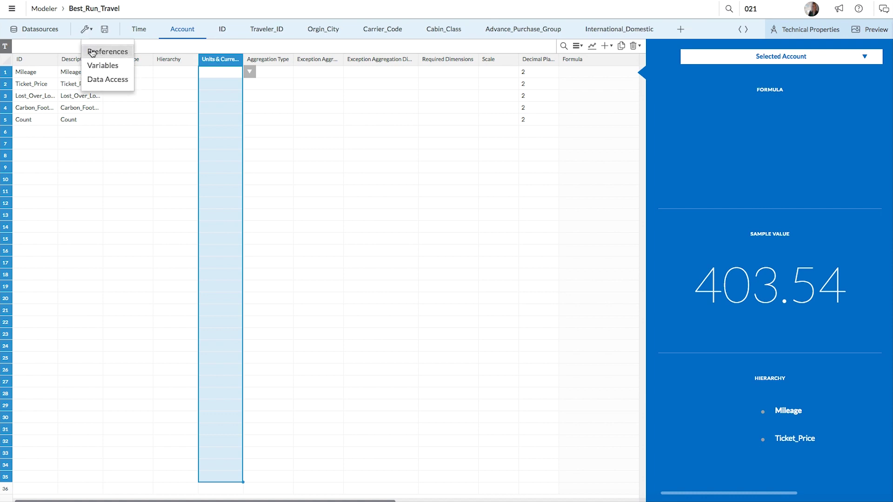
pyautogui.click(92, 52)
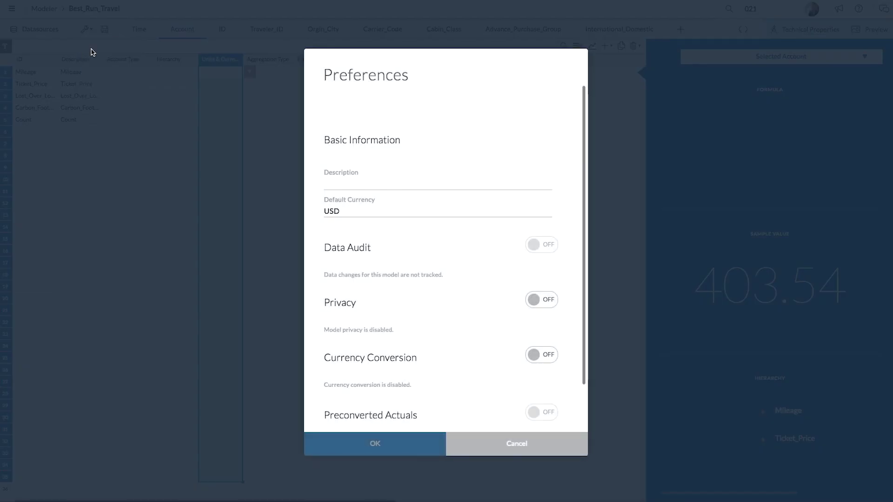
pyautogui.click(354, 208)
pyautogui.click(487, 442)
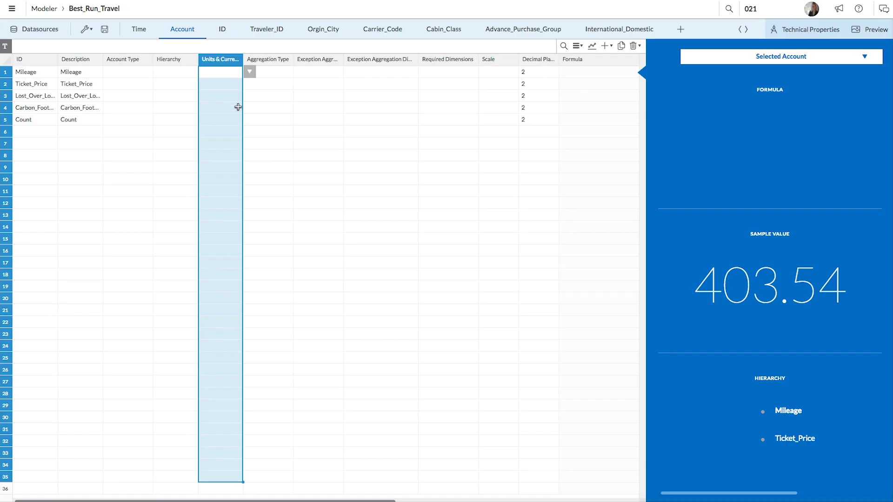
pyautogui.click(224, 72)
pyautogui.write('Label (miles)')
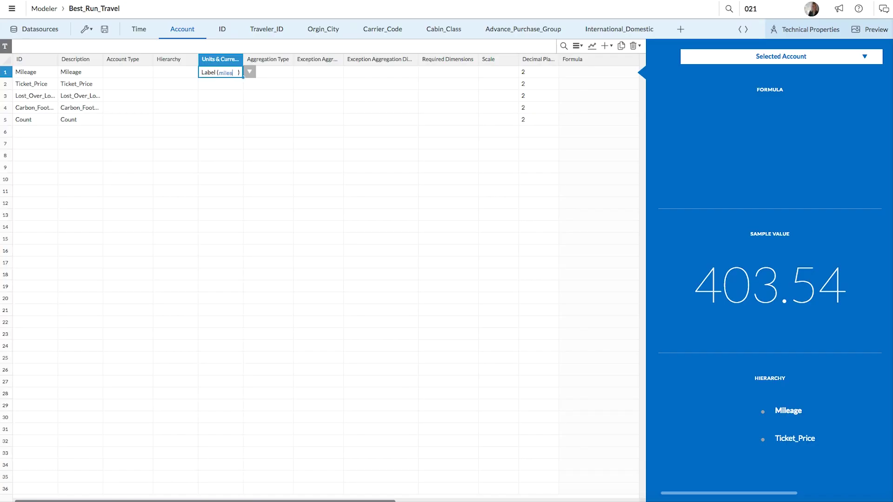
# - Commit 'Label (miles)' as the Mileage account's unit
pyautogui.press('Return')
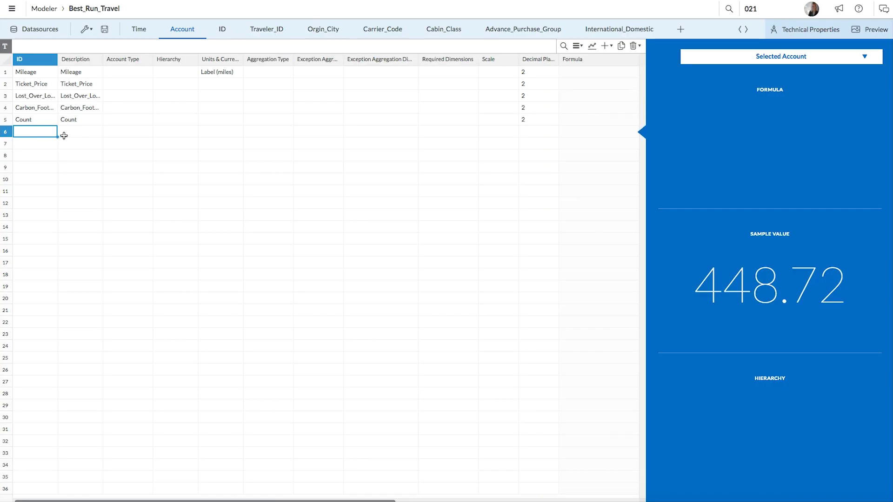
# - Add a sixth account named 'Ticket Price perMile' to the Account grid
pyautogui.write('Ticket Price per')
pyautogui.write('Mile')
pyautogui.click(80, 130)
pyautogui.press('Down')
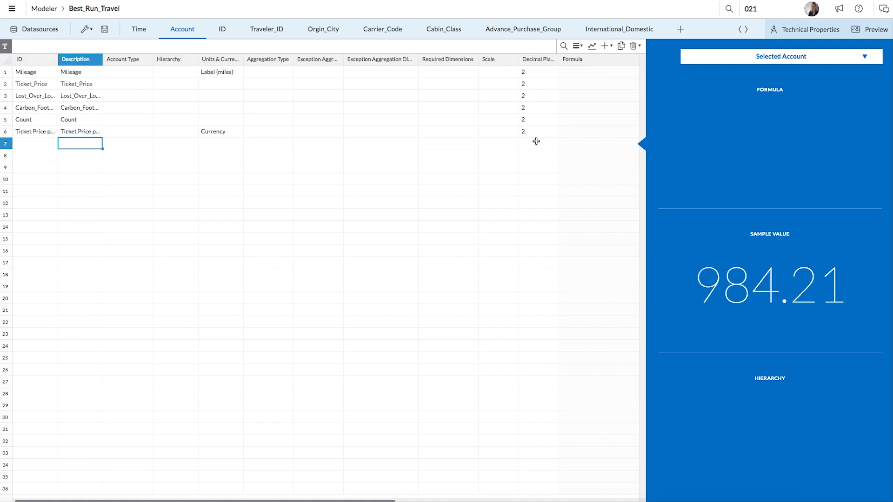
pyautogui.click(573, 134)
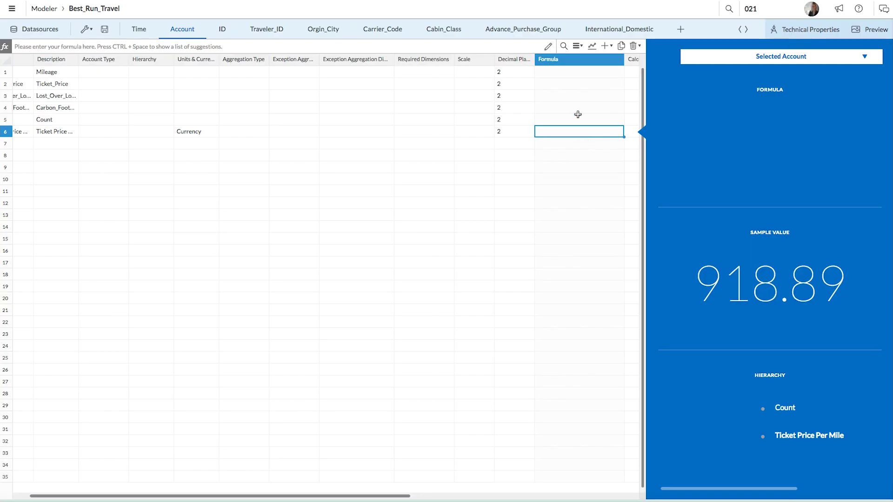
# - Build the formula [Ticket_Price]/[Mileage] in the Advanced Formula Editor
pyautogui.click(548, 47)
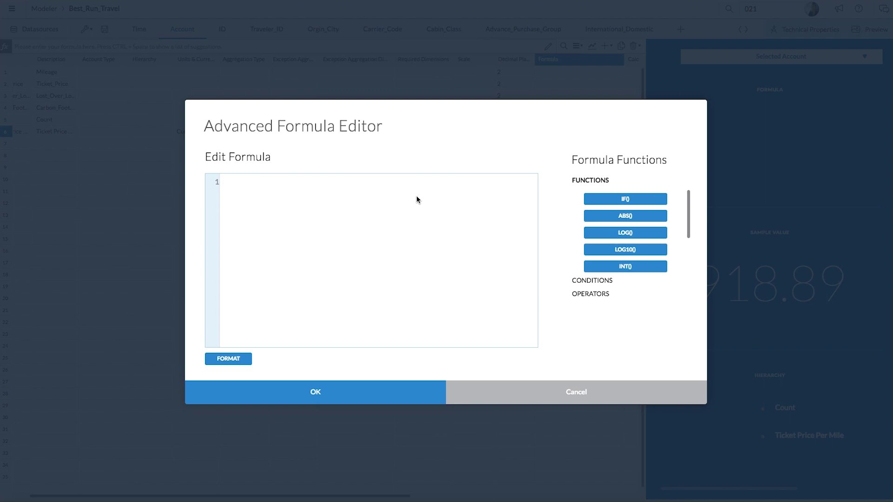
pyautogui.write('[')
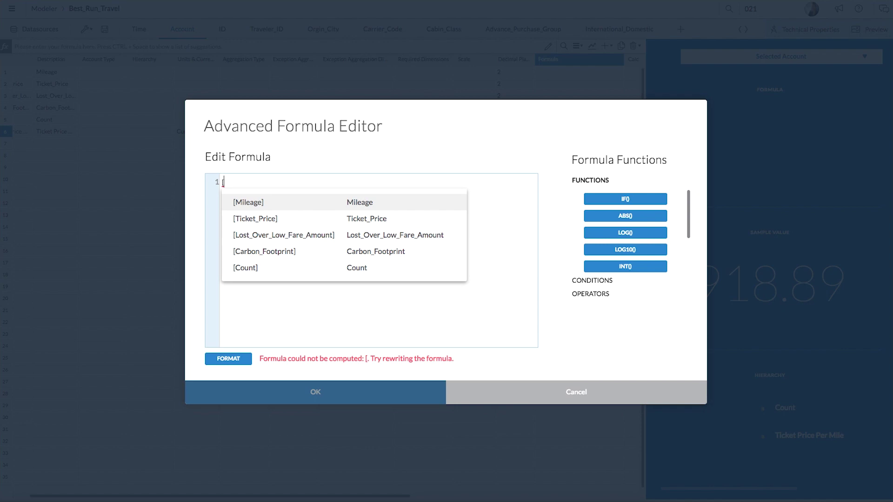
pyautogui.write('ti')
pyautogui.press('Return')
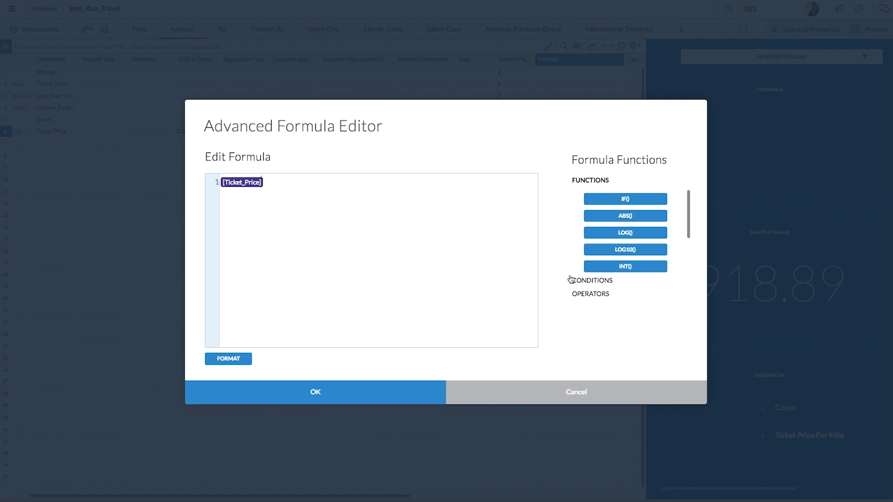
pyautogui.click(593, 294)
pyautogui.click(609, 278)
pyautogui.write('[')
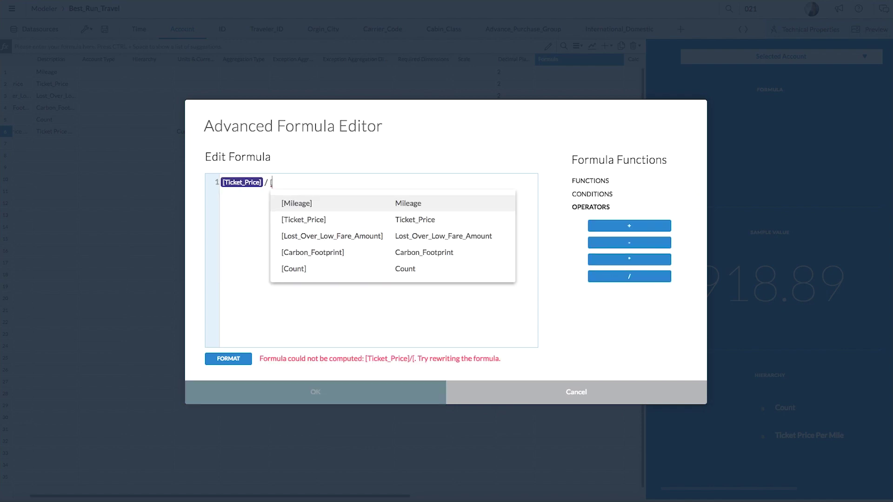
pyautogui.press('Return')
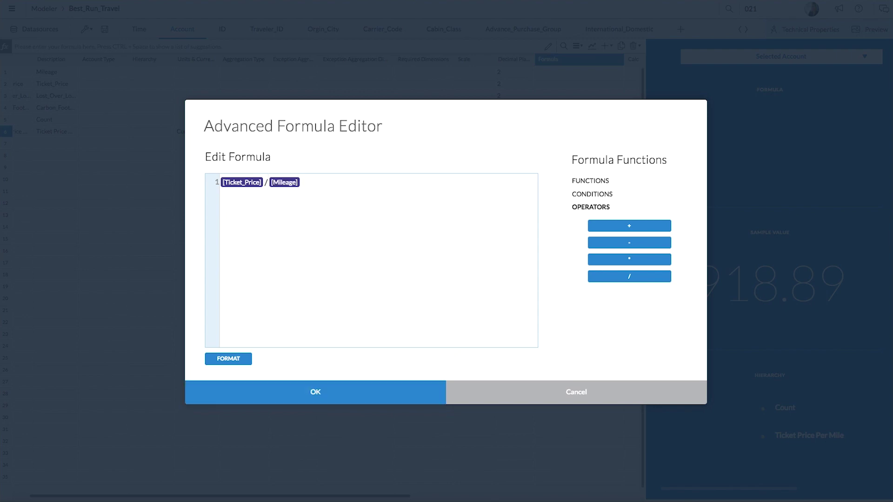
# - Validate and apply the formula, then save the Best_Run_Travel model
pyautogui.click(227, 360)
pyautogui.click(253, 392)
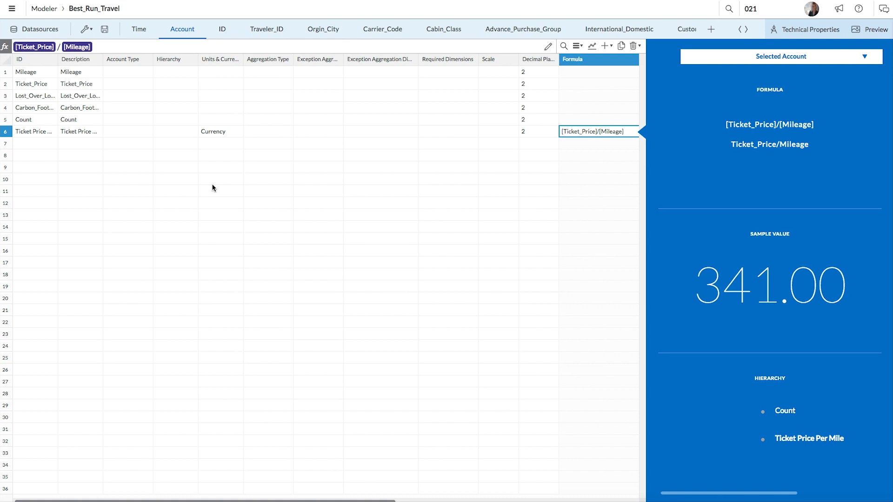
pyautogui.click(105, 30)
pyautogui.click(746, 29)
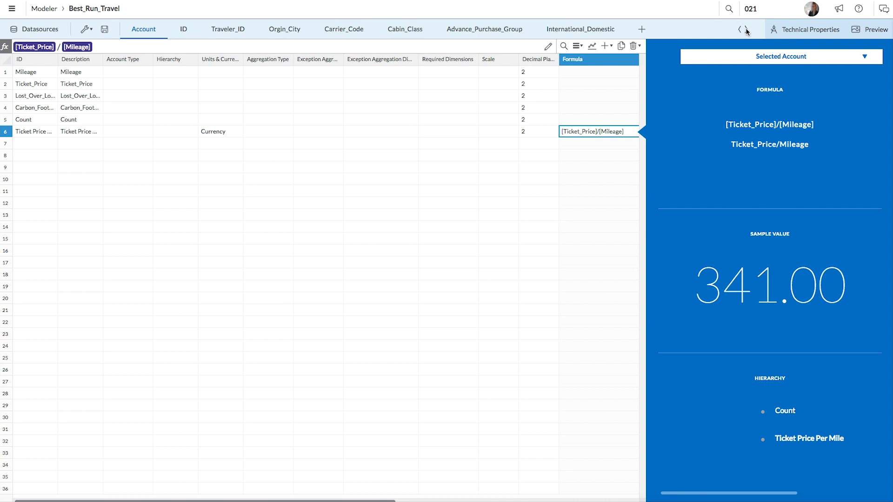
# - Scroll the dimension tabs along and open the Home_Office_ID dimension
pyautogui.click(746, 29)
pyautogui.click(746, 29)
pyautogui.click(745, 30)
pyautogui.click(745, 30)
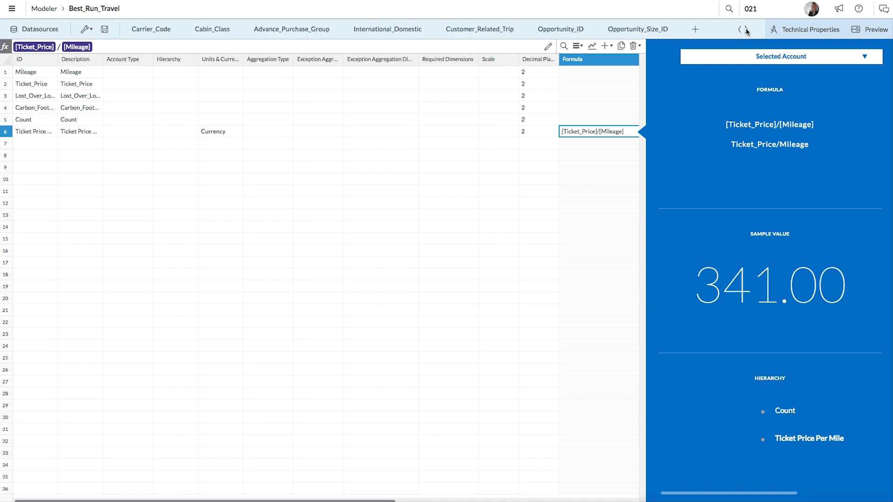
pyautogui.click(746, 29)
pyautogui.click(746, 29)
pyautogui.click(745, 29)
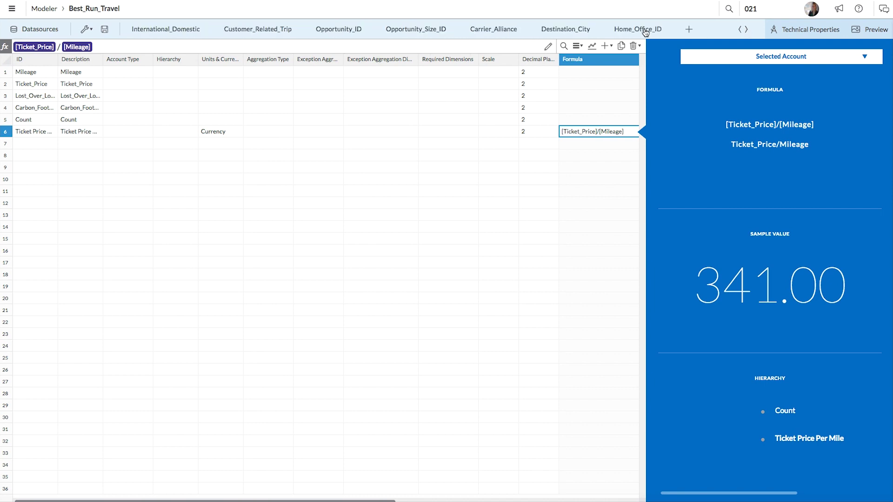
pyautogui.click(623, 30)
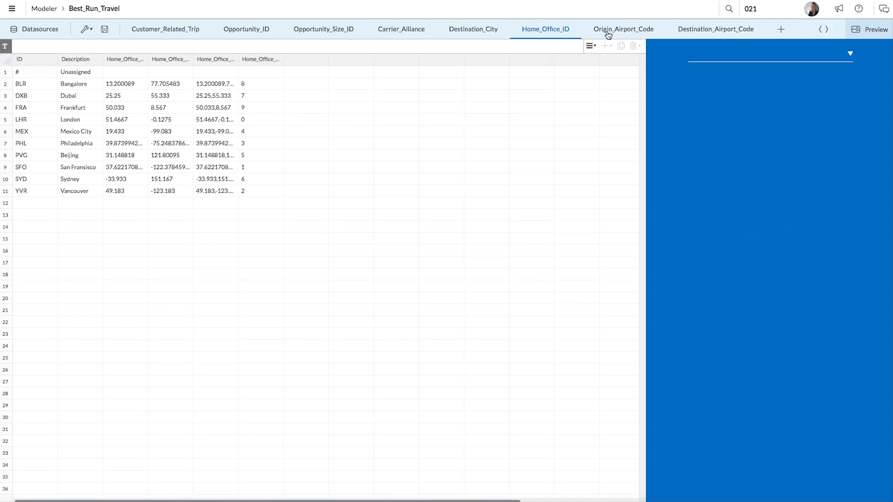
# - Add a parent-child hierarchy to Home_Office_ID, creating an empty Parent column
pyautogui.click(76, 60)
pyautogui.click(607, 45)
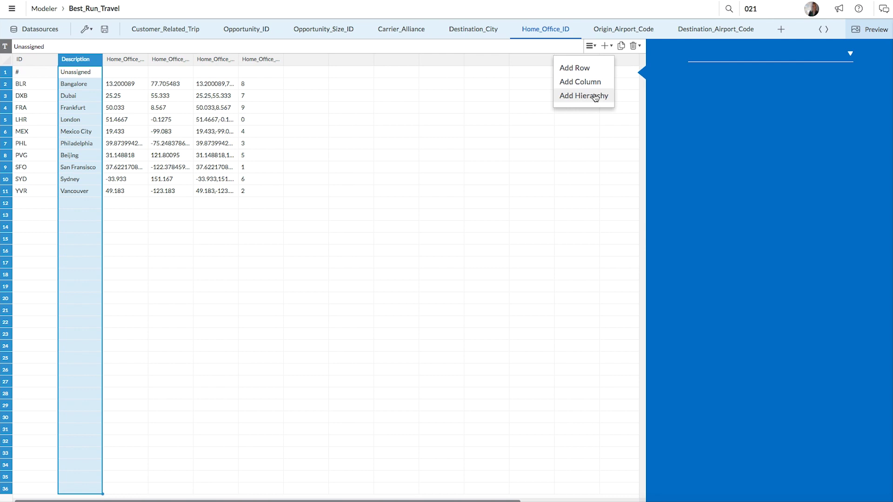
pyautogui.click(595, 97)
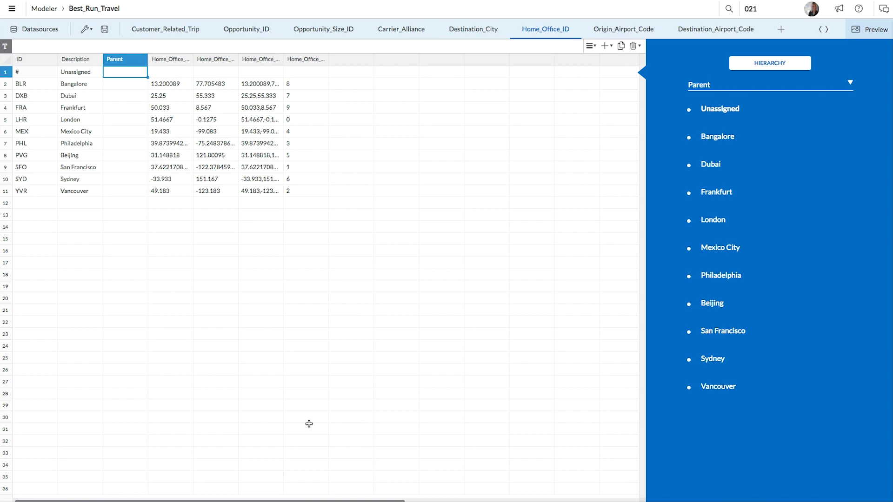
pyautogui.press('super+Tab')
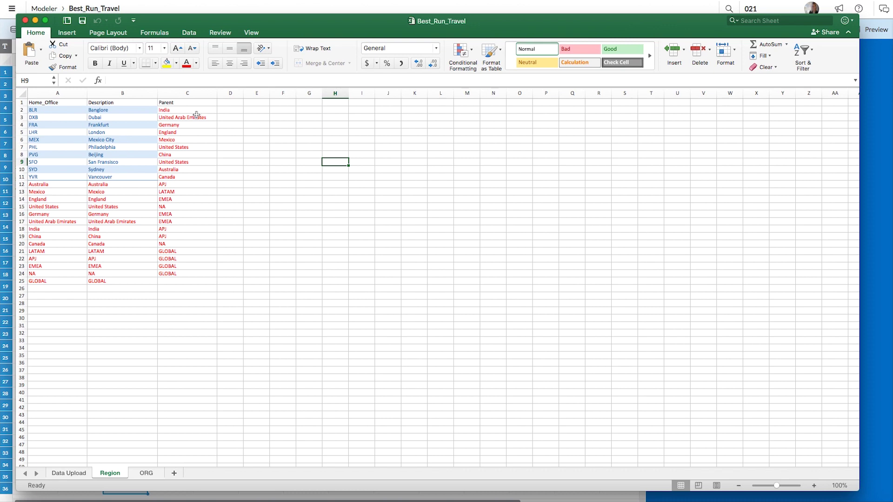
# - Paste the Region sheet's parent values C2:C25 into the Home_Office_ID Parent column
pyautogui.moveTo(193, 111); pyautogui.dragTo(197, 281)
pyautogui.press('super+c')
pyautogui.click(228, 9)
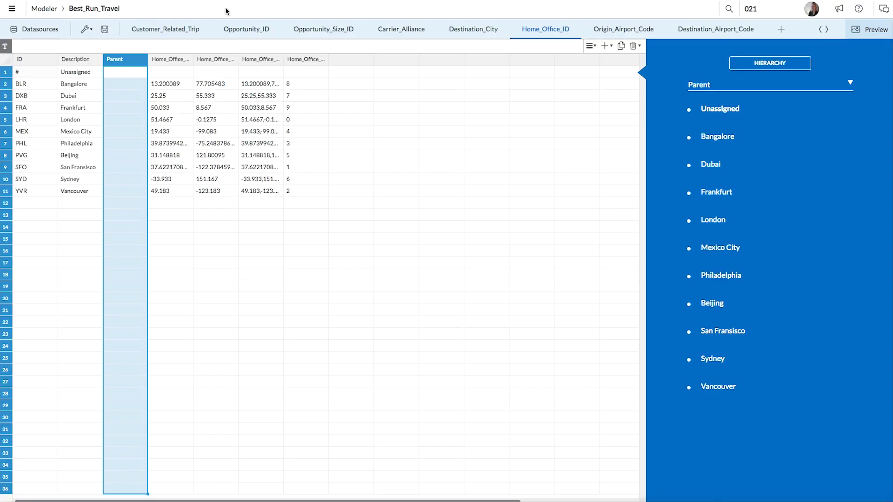
pyautogui.click(122, 72)
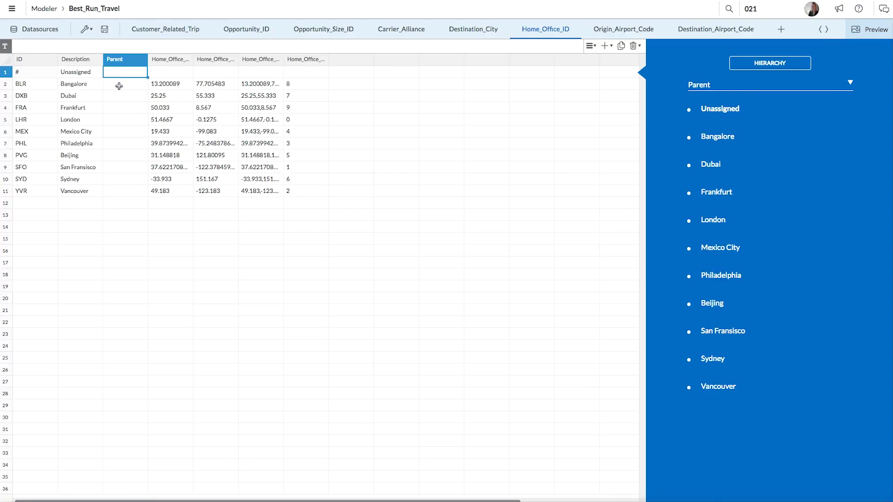
pyautogui.click(119, 86)
pyautogui.press('super+v')
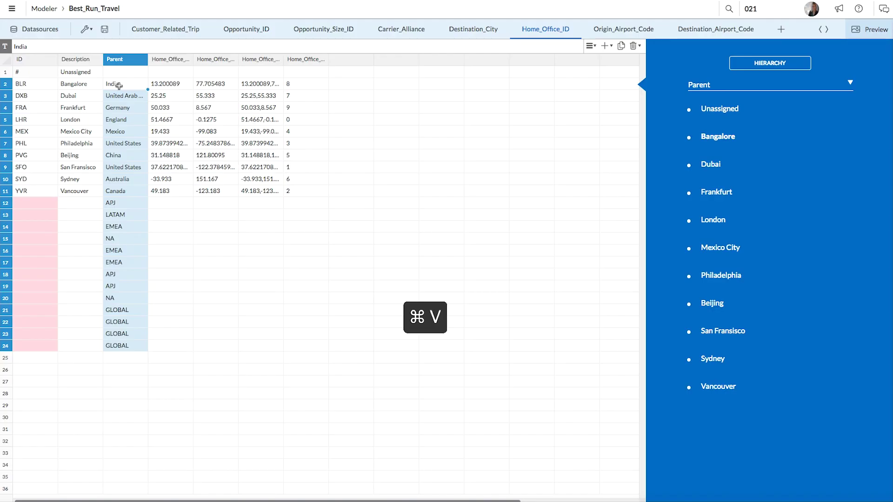
# - Paste the country and region rows A12:B25 into the ID column starting at row 12
pyautogui.press('super+Tab')
pyautogui.click(121, 229)
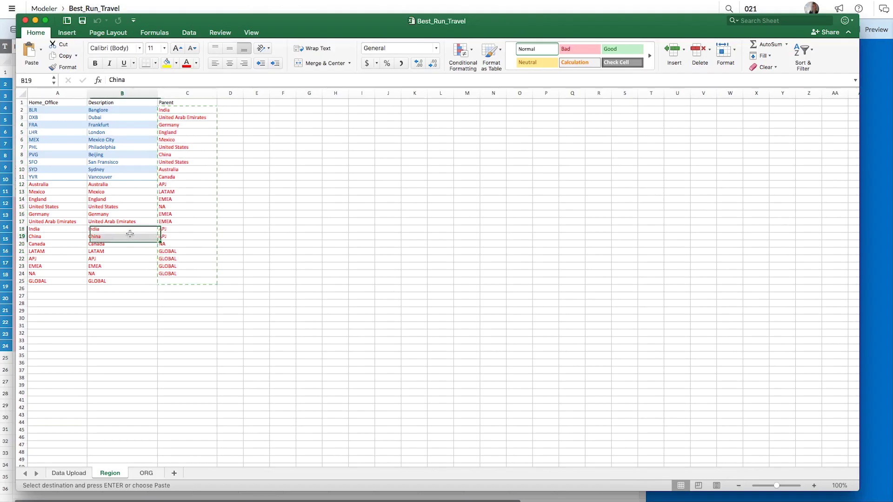
pyautogui.moveTo(47, 184); pyautogui.dragTo(120, 277)
pyautogui.press('super+c')
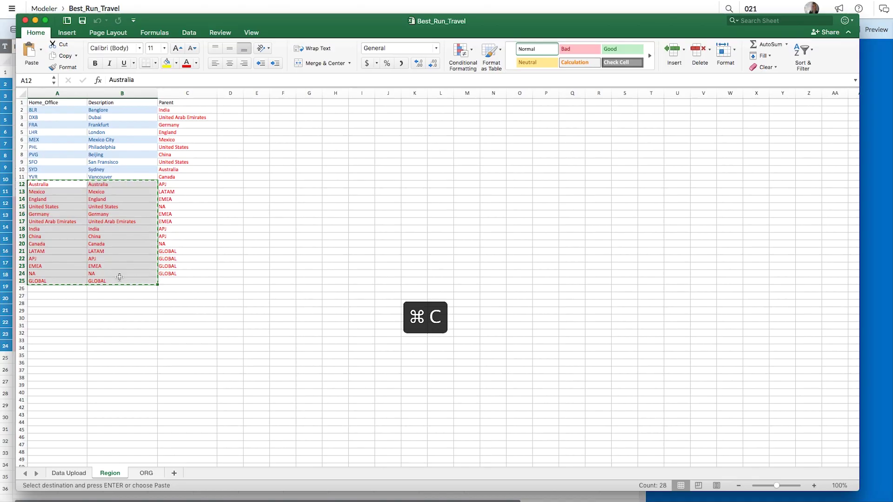
pyautogui.click(142, 9)
pyautogui.click(34, 203)
pyautogui.press('super+v')
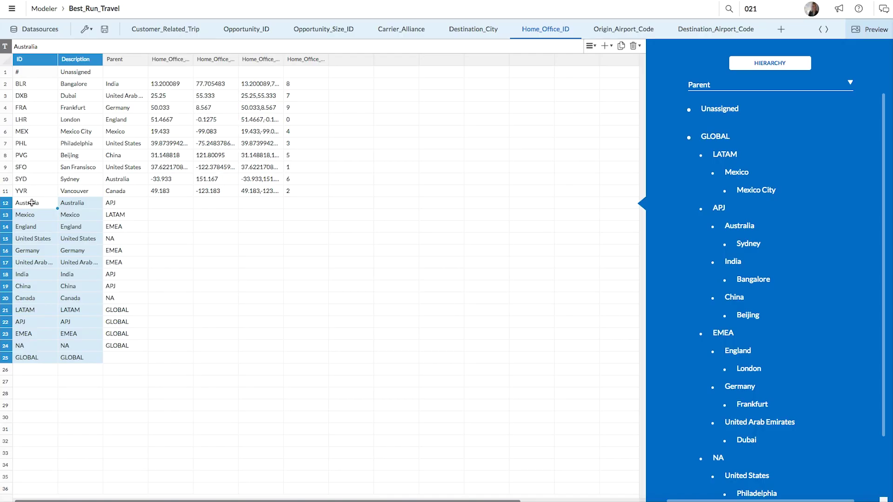
pyautogui.click(858, 34)
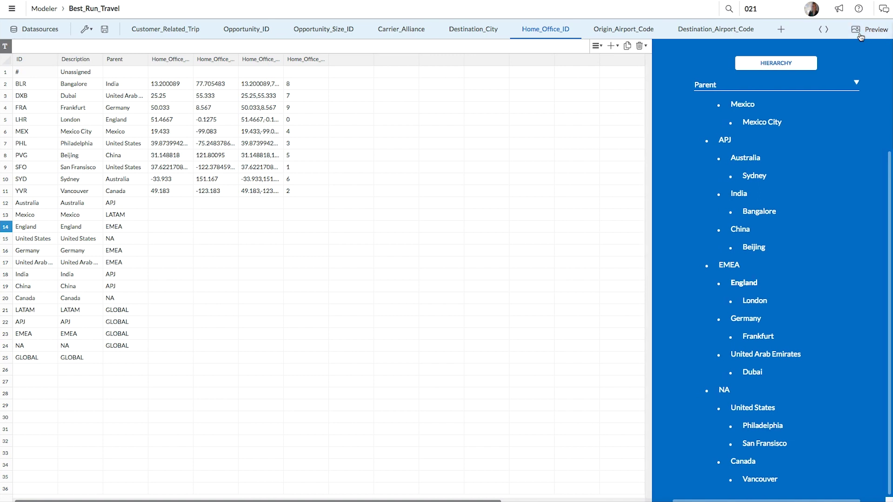
pyautogui.click(861, 37)
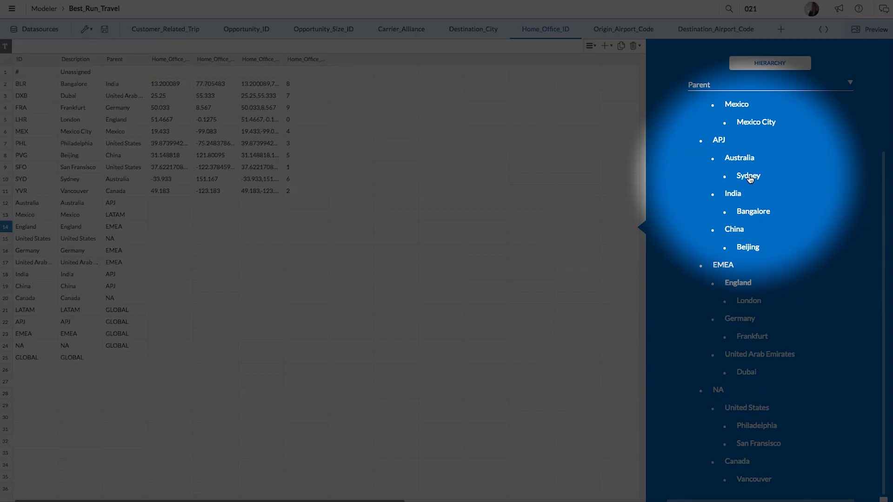
pyautogui.moveTo(749, 179); pyautogui.dragTo(724, 143)
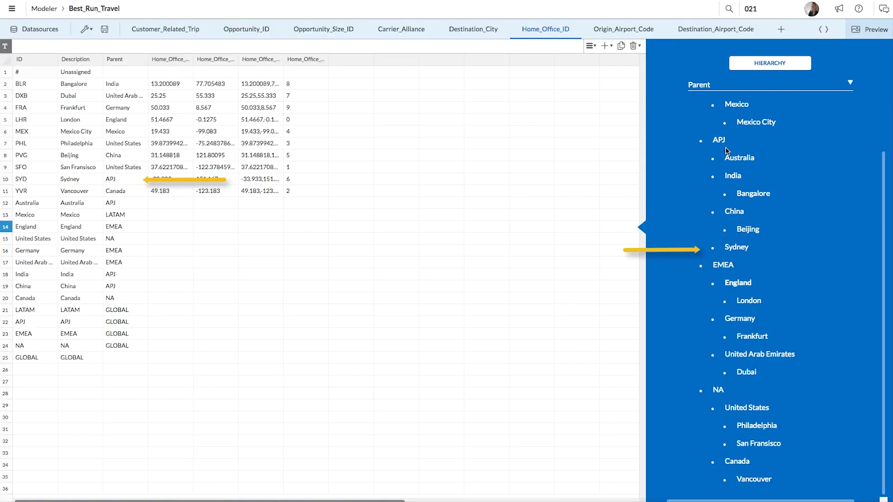
pyautogui.moveTo(735, 247); pyautogui.dragTo(733, 159)
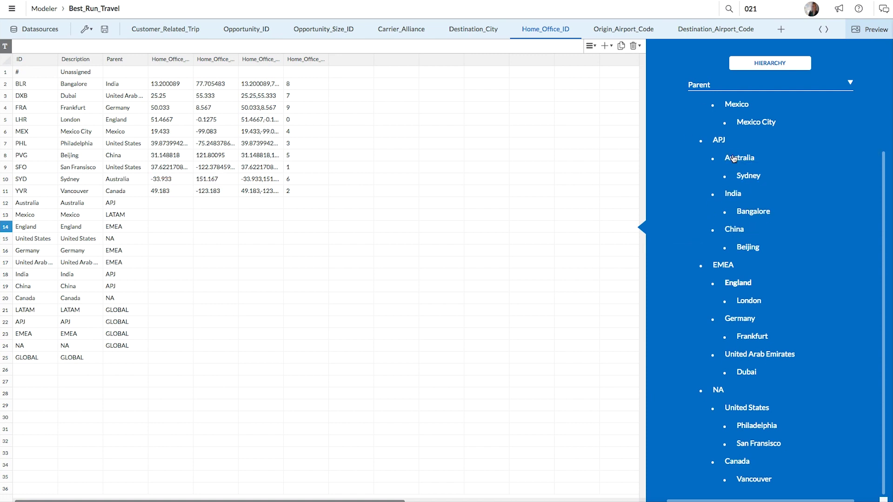
pyautogui.click(81, 167)
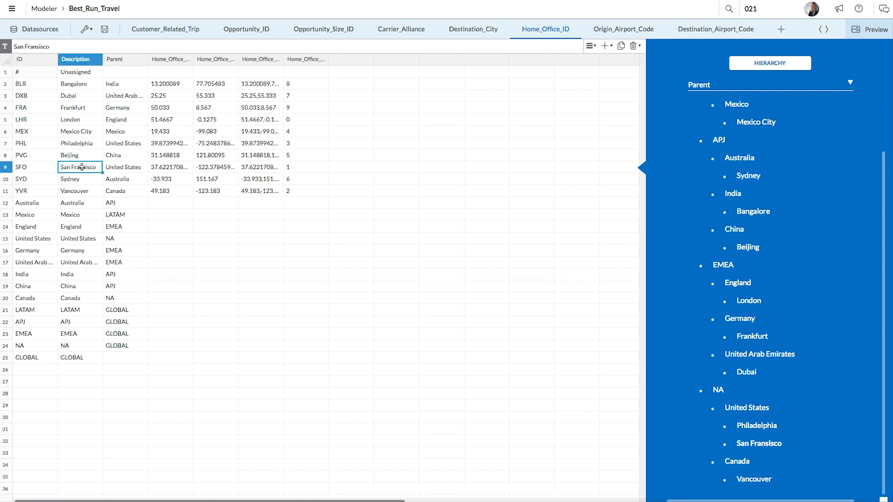
pyautogui.doubleClick(81, 167)
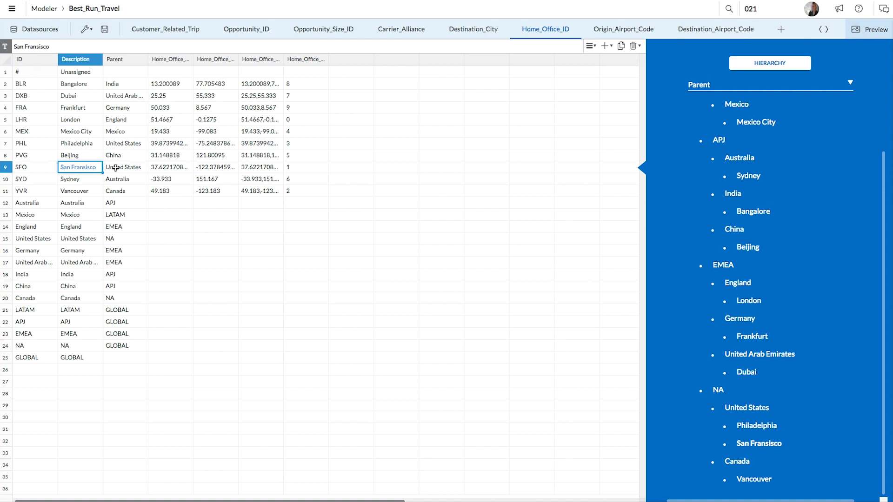